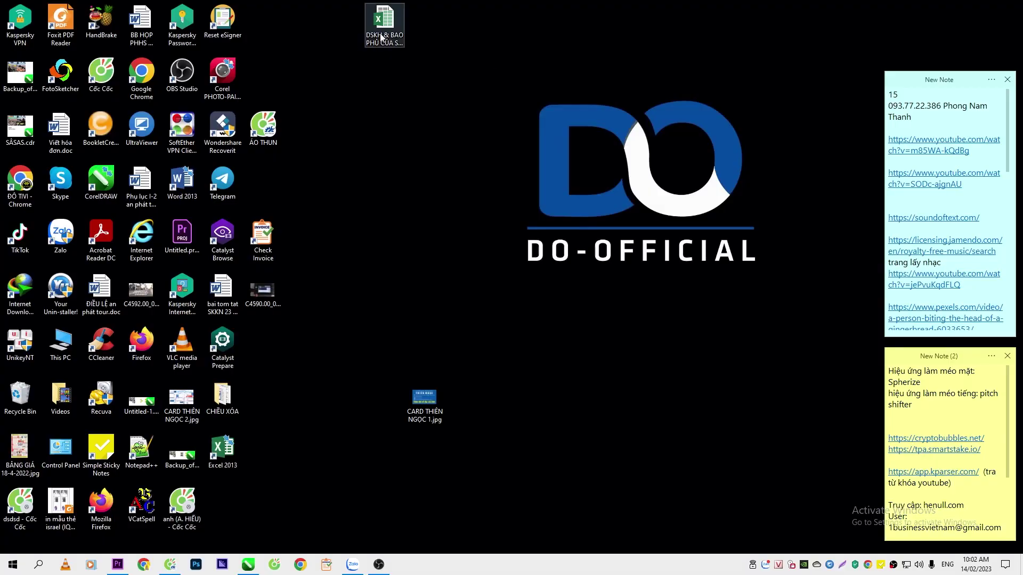
Open the Rebisco customer list workbook, dismiss the activation prompt and show the T7 sheet's print preview.
{"action": "left_click", "coordinate": [386, 44]}
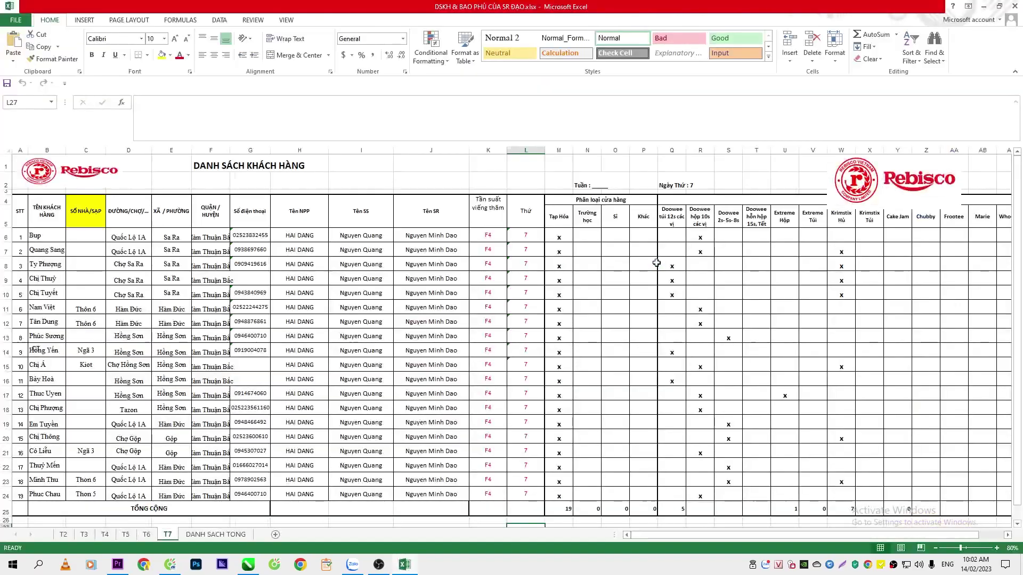
{"action": "left_click", "coordinate": [634, 167]}
{"action": "left_click_drag", "start_coordinate": [633, 535], "coordinate": [655, 535]}
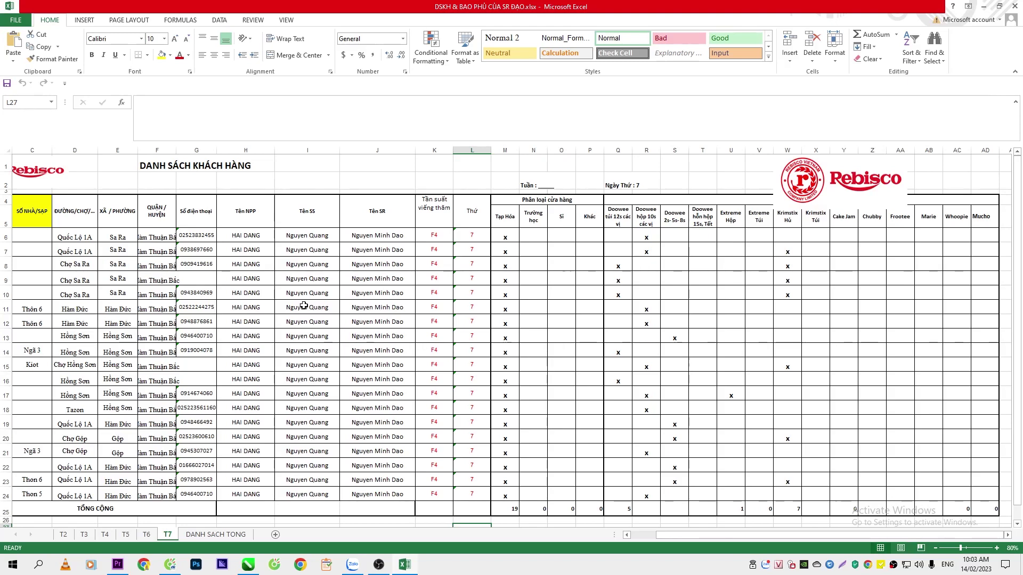
{"action": "key", "text": "ctrl+p"}
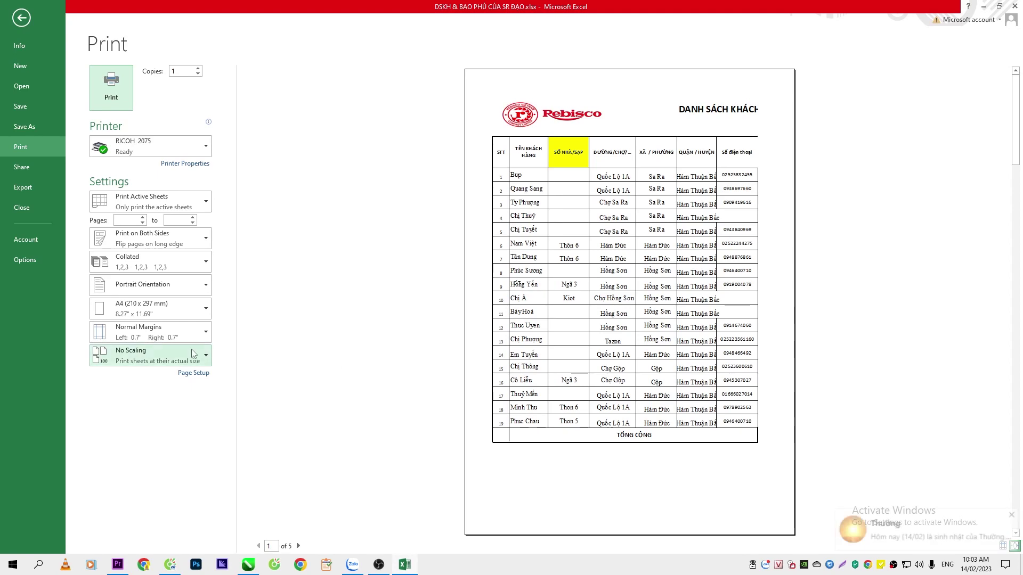
Set the printout to landscape orientation with Fit All Columns on One Page scaling.
{"action": "left_click", "coordinate": [148, 289]}
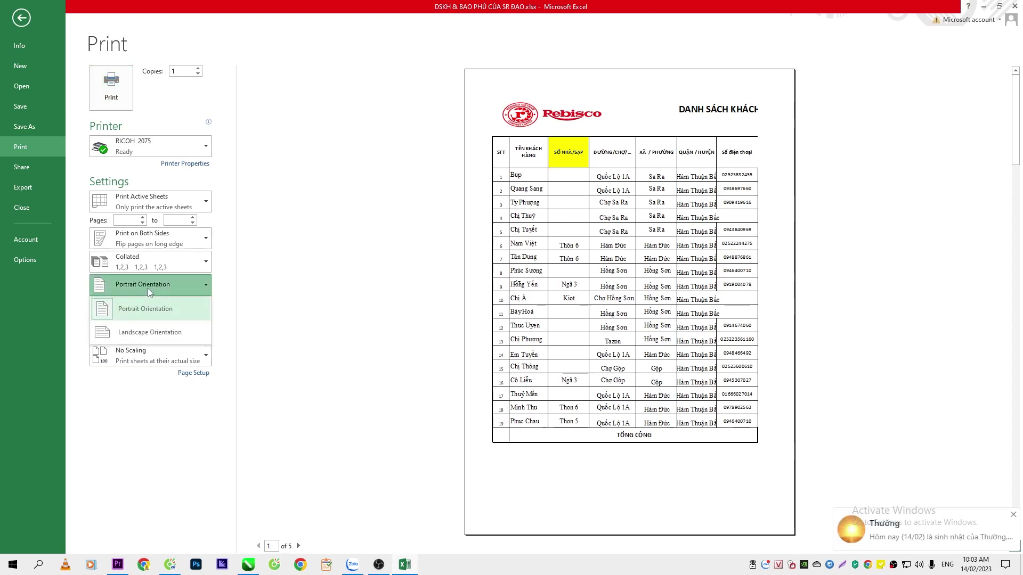
{"action": "left_click", "coordinate": [138, 332]}
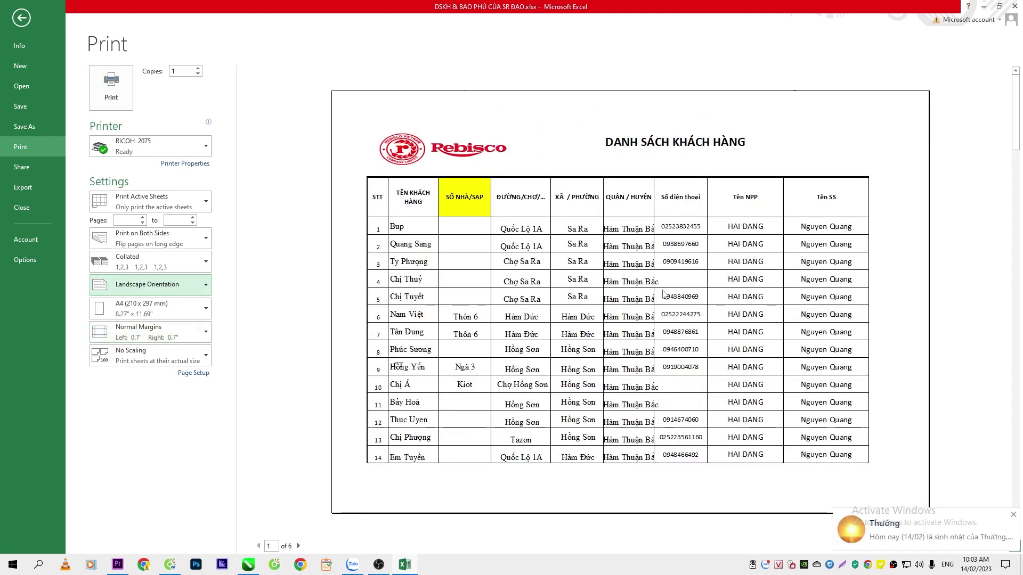
{"action": "scroll", "coordinate": [418, 337], "scroll_direction": "down", "scroll_amount": 1}
{"action": "scroll", "coordinate": [418, 338], "scroll_direction": "down", "scroll_amount": 1}
{"action": "scroll", "coordinate": [515, 331], "scroll_direction": "up", "scroll_amount": 1}
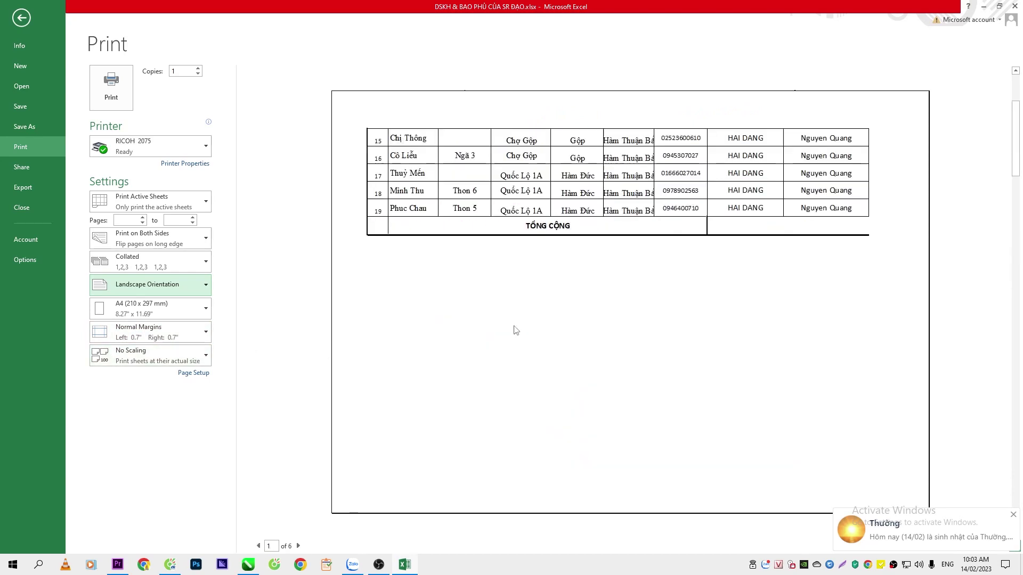
{"action": "scroll", "coordinate": [516, 331], "scroll_direction": "up", "scroll_amount": 1}
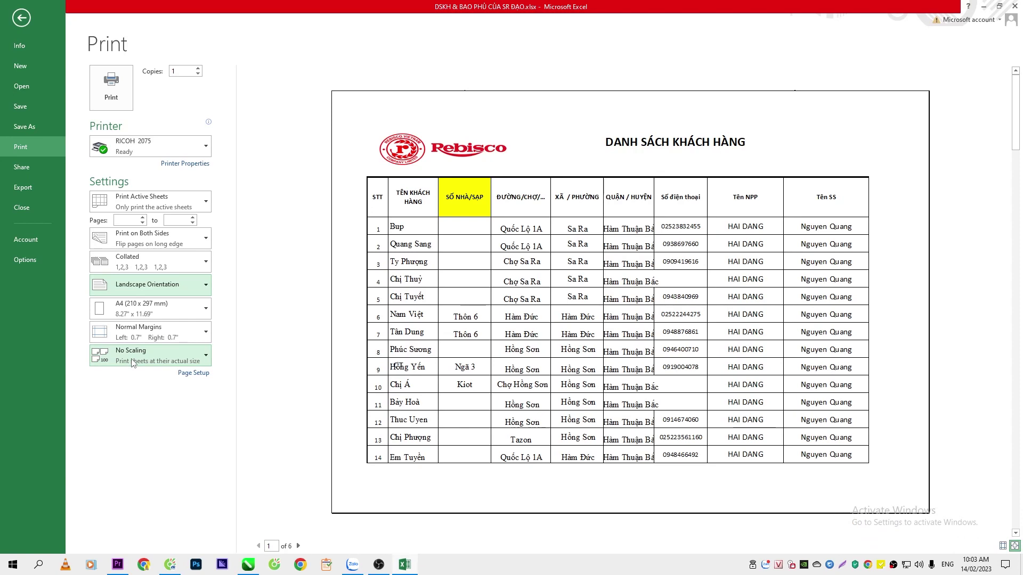
{"action": "left_click", "coordinate": [131, 361]}
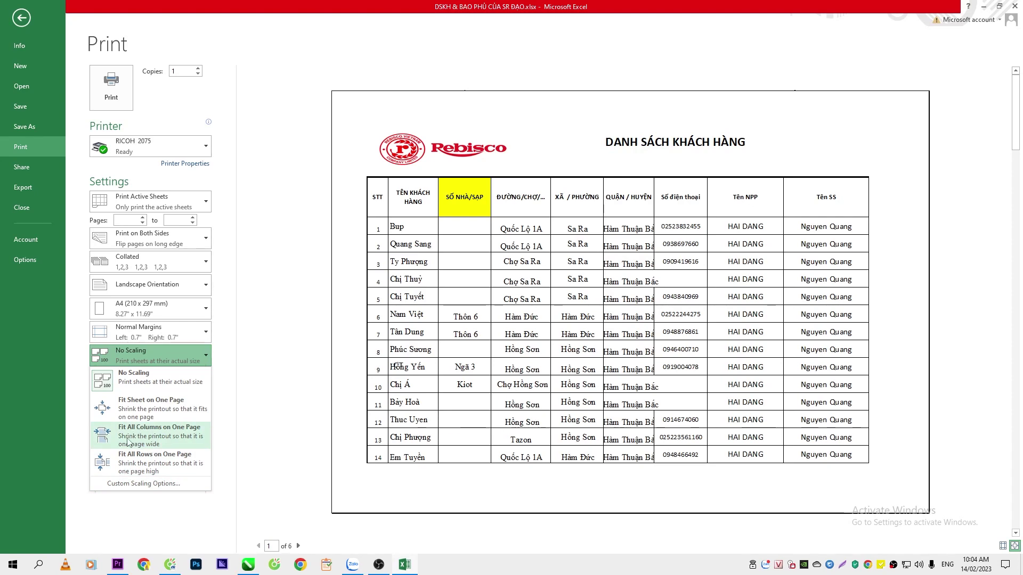
{"action": "key", "text": "Escape"}
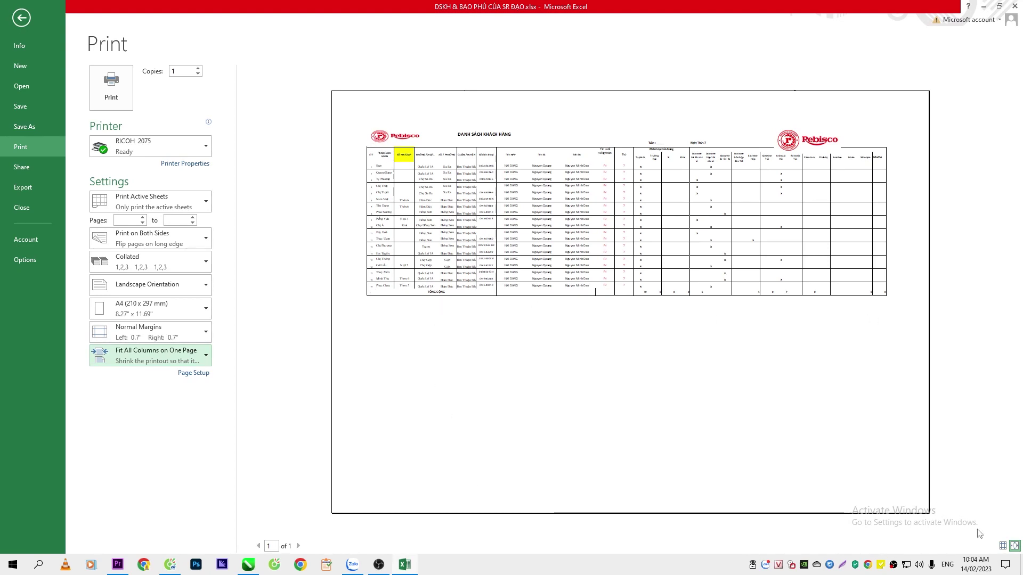
Drag the margins to about 0.23" left and 0.22" right, with top and bottom moved outward.
{"action": "left_click", "coordinate": [1002, 546]}
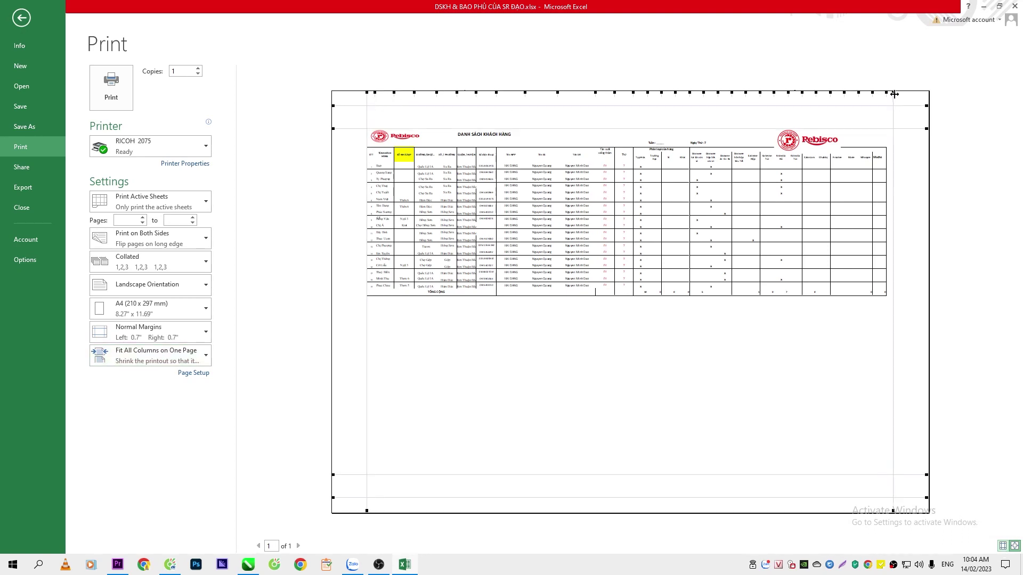
{"action": "left_click_drag", "start_coordinate": [894, 93], "coordinate": [918, 94]}
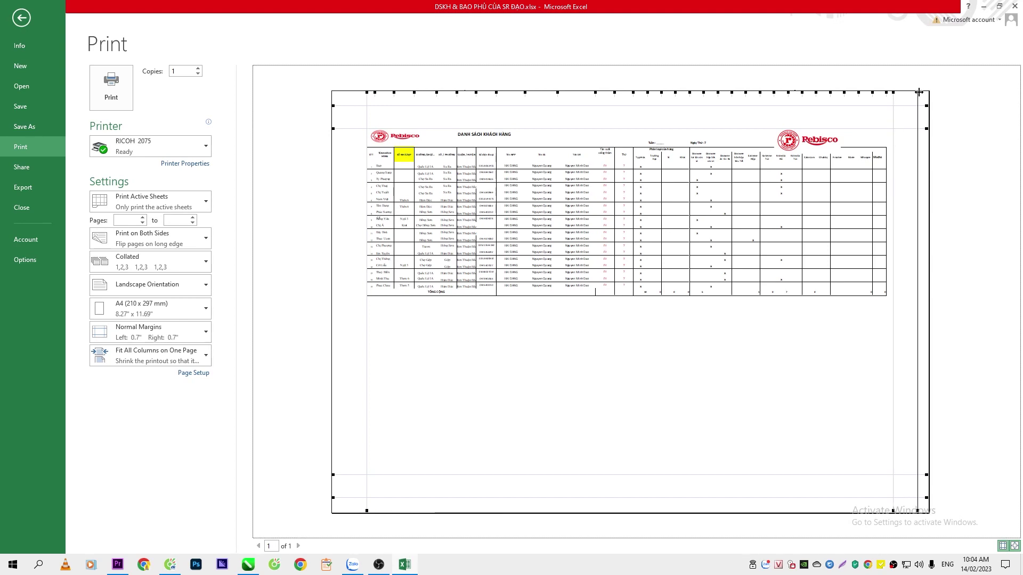
{"action": "left_click_drag", "start_coordinate": [366, 95], "coordinate": [339, 115]}
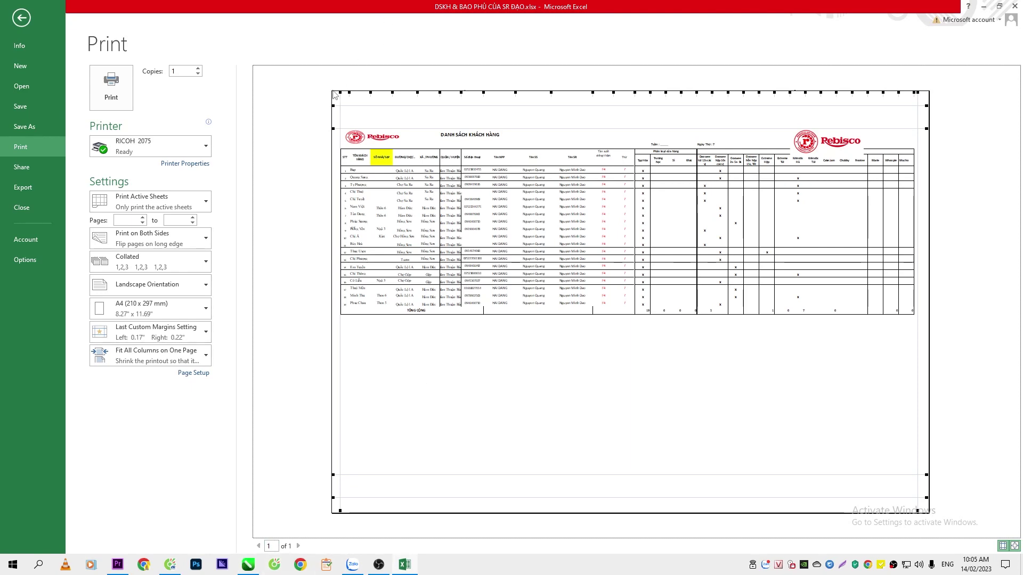
{"action": "left_click_drag", "start_coordinate": [340, 92], "coordinate": [356, 92]}
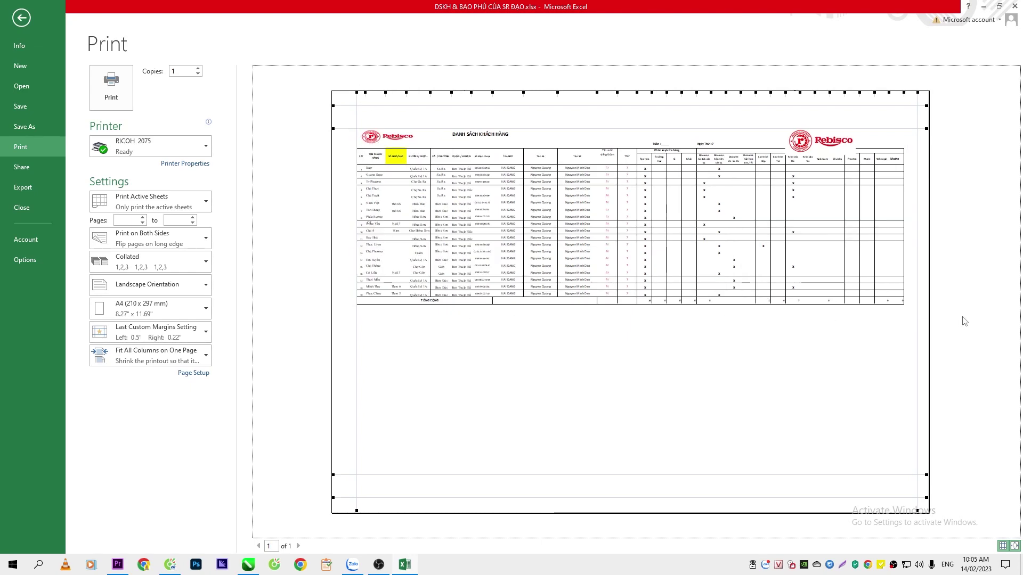
{"action": "left_click_drag", "start_coordinate": [357, 102], "coordinate": [343, 103]}
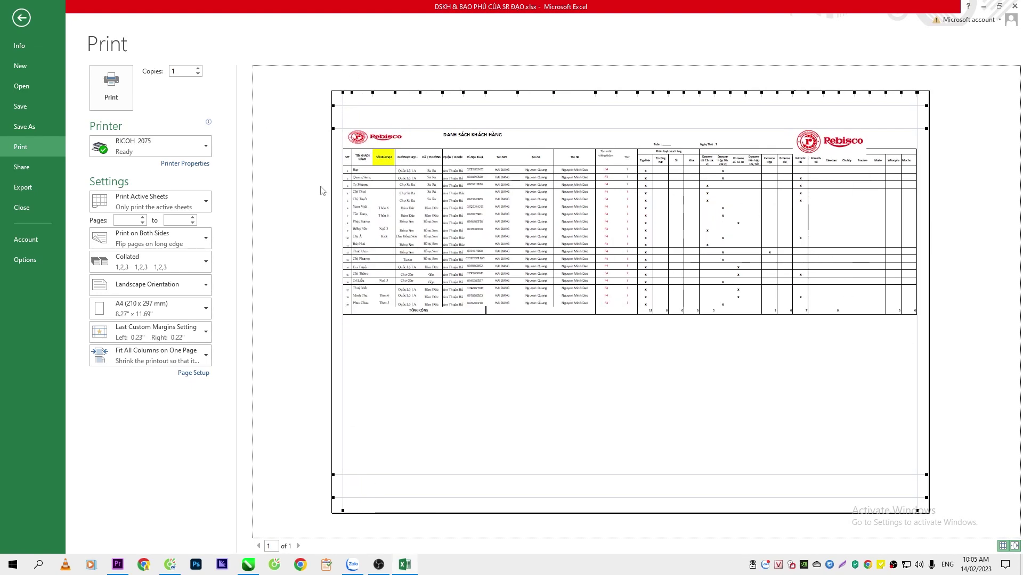
{"action": "left_click_drag", "start_coordinate": [333, 128], "coordinate": [337, 107]}
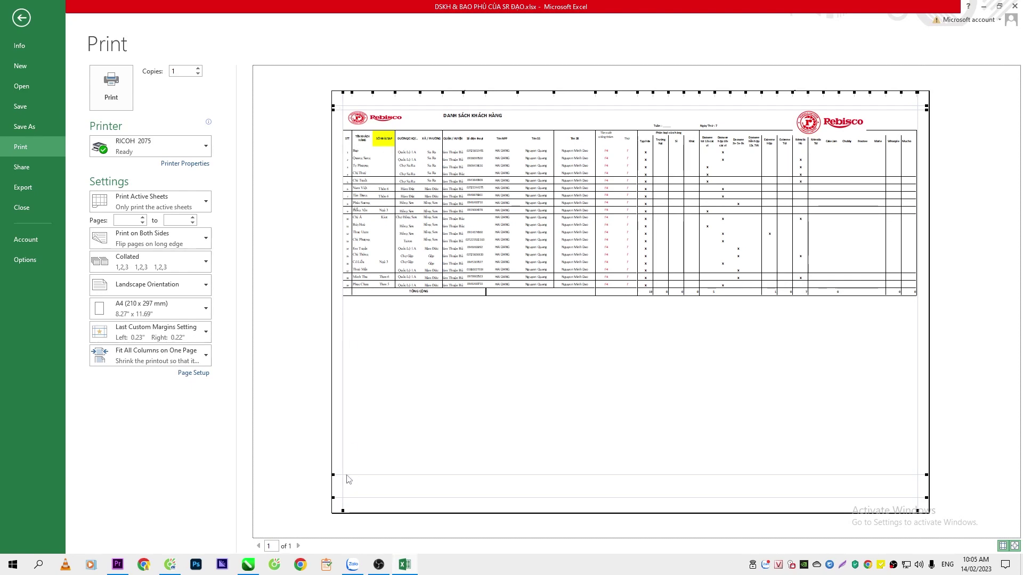
{"action": "left_click_drag", "start_coordinate": [333, 475], "coordinate": [333, 497]}
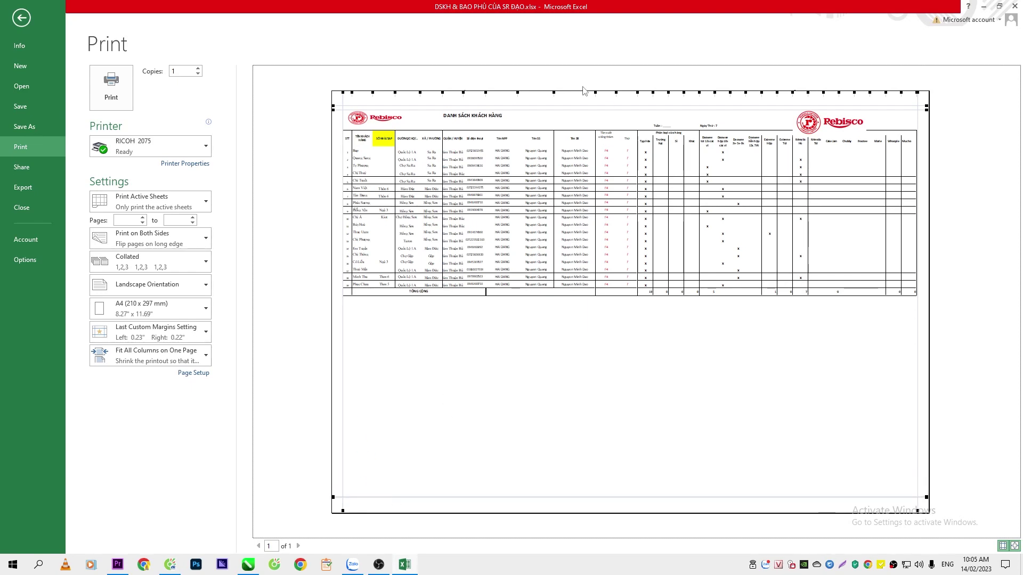
{"action": "left_click", "coordinate": [22, 19]}
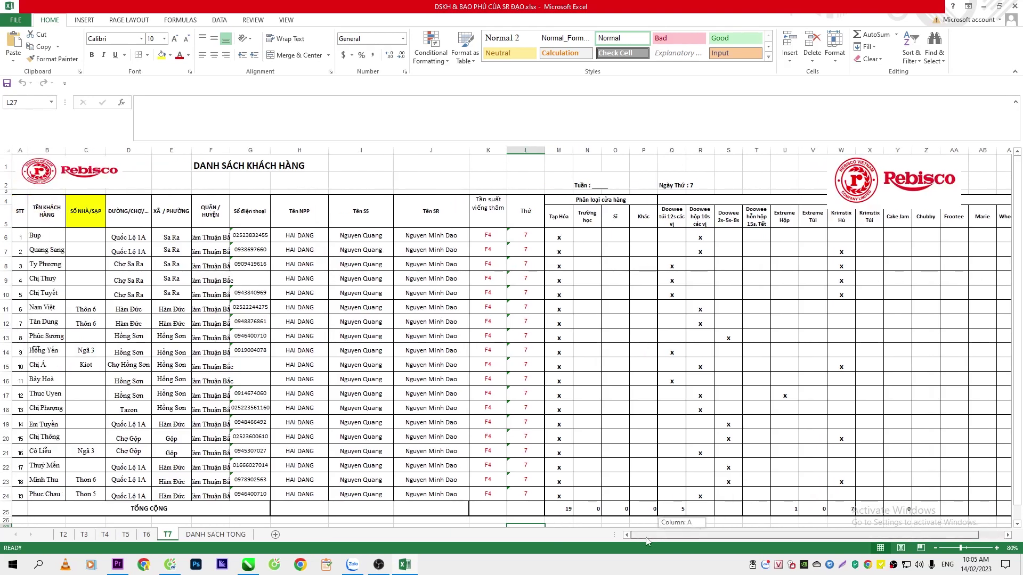
{"action": "left_click_drag", "start_coordinate": [693, 535], "coordinate": [668, 535]}
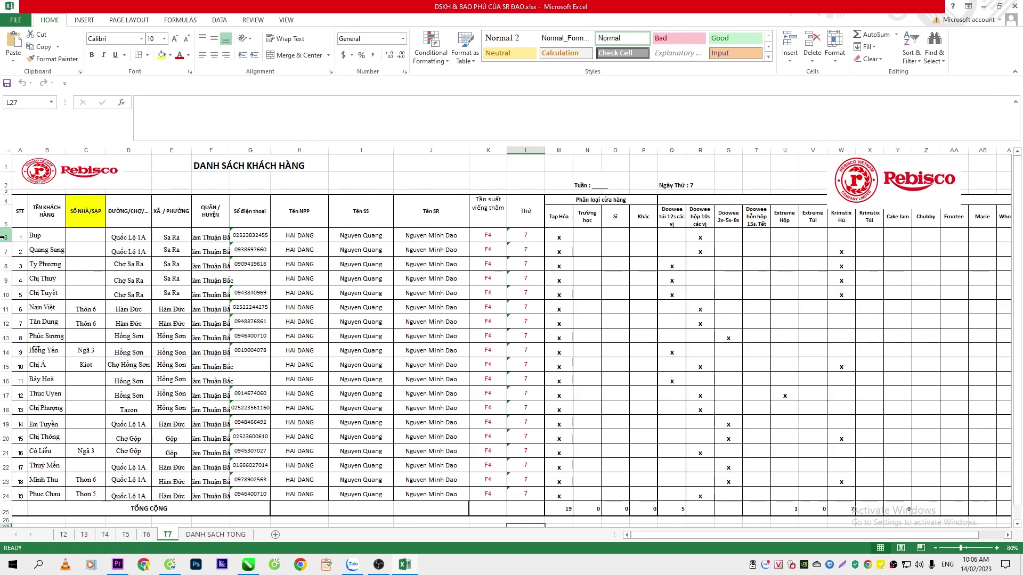
{"action": "left_click_drag", "start_coordinate": [20, 236], "coordinate": [77, 237]}
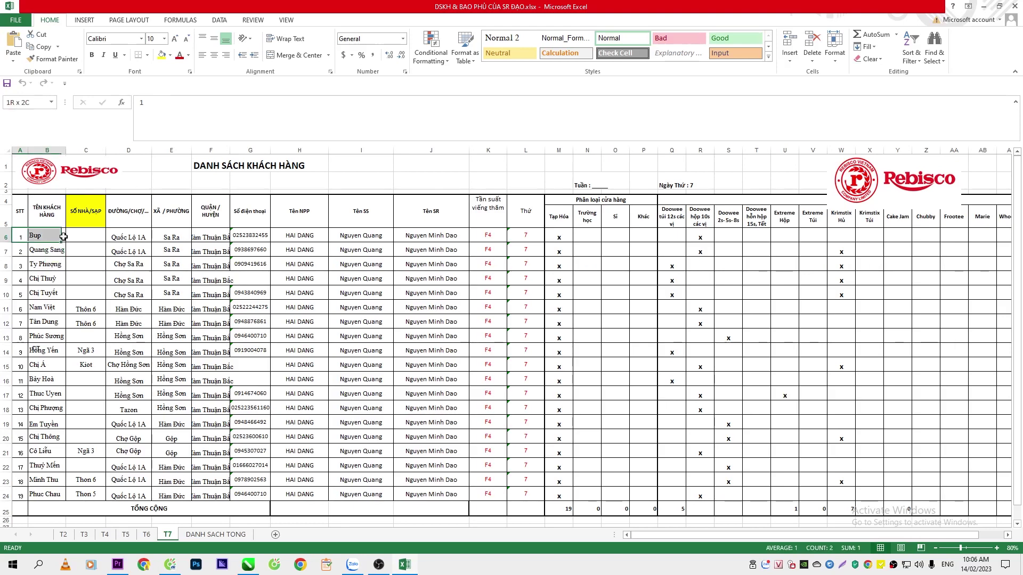
{"action": "left_click", "coordinate": [53, 263]}
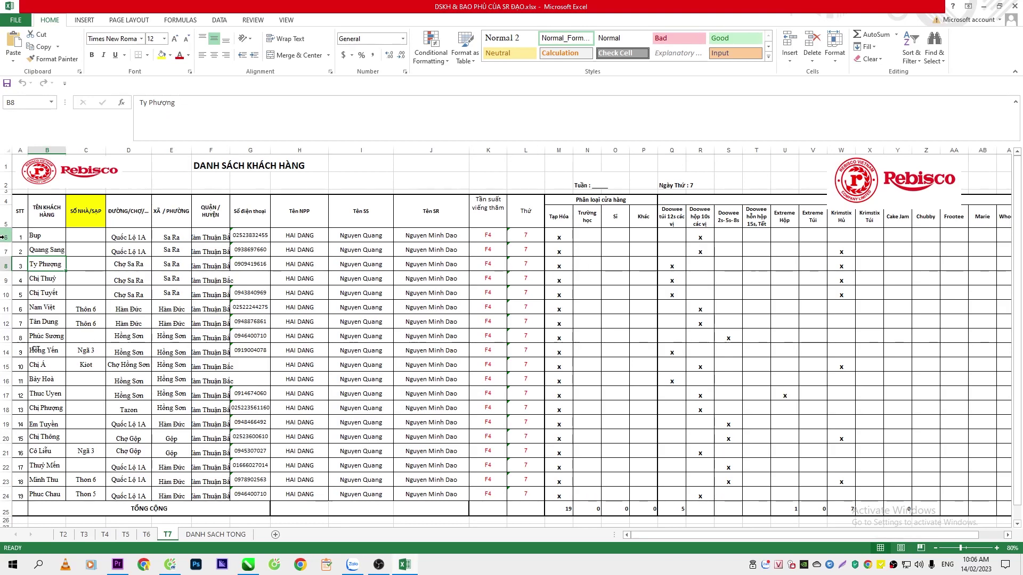
{"action": "left_click", "coordinate": [3, 237]}
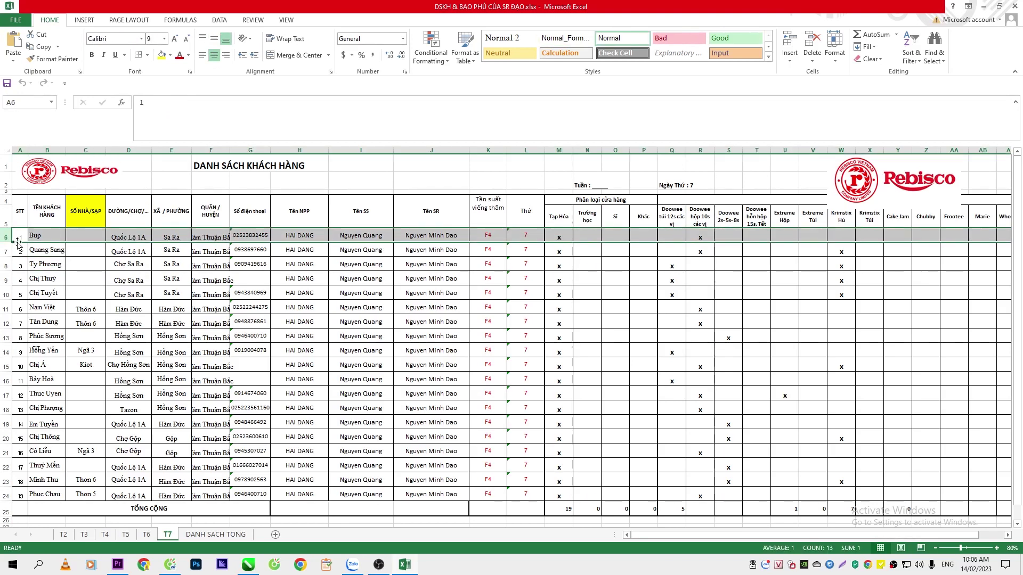
Select rows 6 through 25, the customer rows down to the TỔNG CỘNG total row.
{"action": "left_click", "coordinate": [5, 236]}
{"action": "left_click_drag", "start_coordinate": [7, 236], "coordinate": [3, 407]}
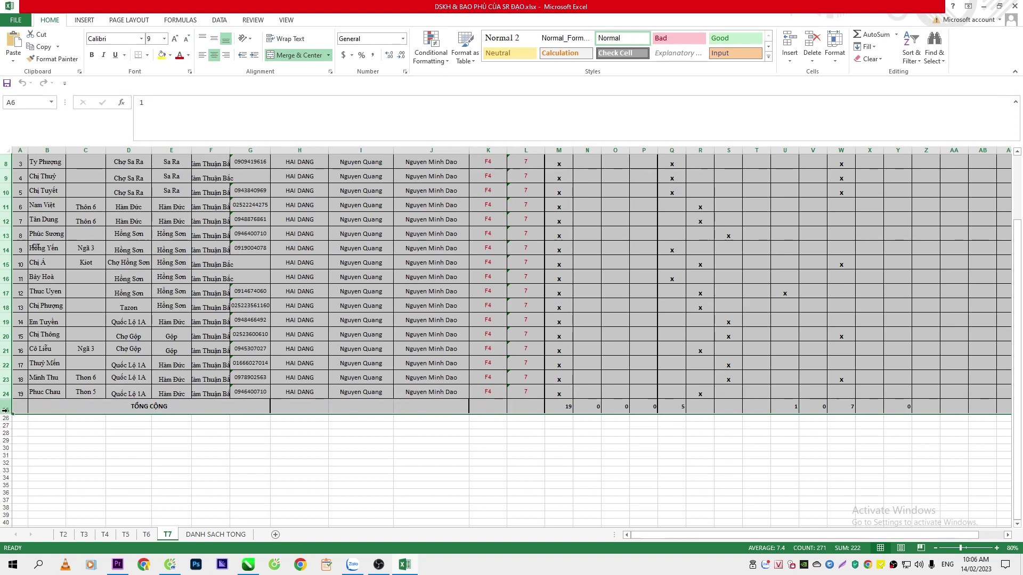
{"action": "scroll", "coordinate": [239, 430], "scroll_direction": "down", "scroll_amount": 2}
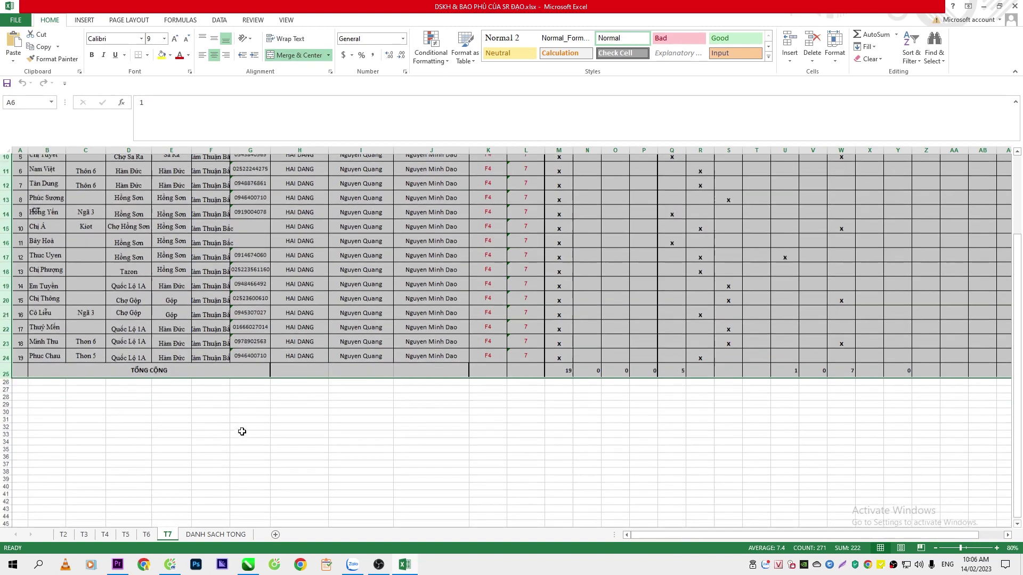
{"action": "scroll", "coordinate": [239, 430], "scroll_direction": "down", "scroll_amount": 2}
{"action": "scroll", "coordinate": [242, 432], "scroll_direction": "down", "scroll_amount": 2}
{"action": "scroll", "coordinate": [242, 432], "scroll_direction": "down", "scroll_amount": 3}
{"action": "scroll", "coordinate": [157, 246], "scroll_direction": "down", "scroll_amount": 1}
{"action": "scroll", "coordinate": [158, 247], "scroll_direction": "down", "scroll_amount": 1}
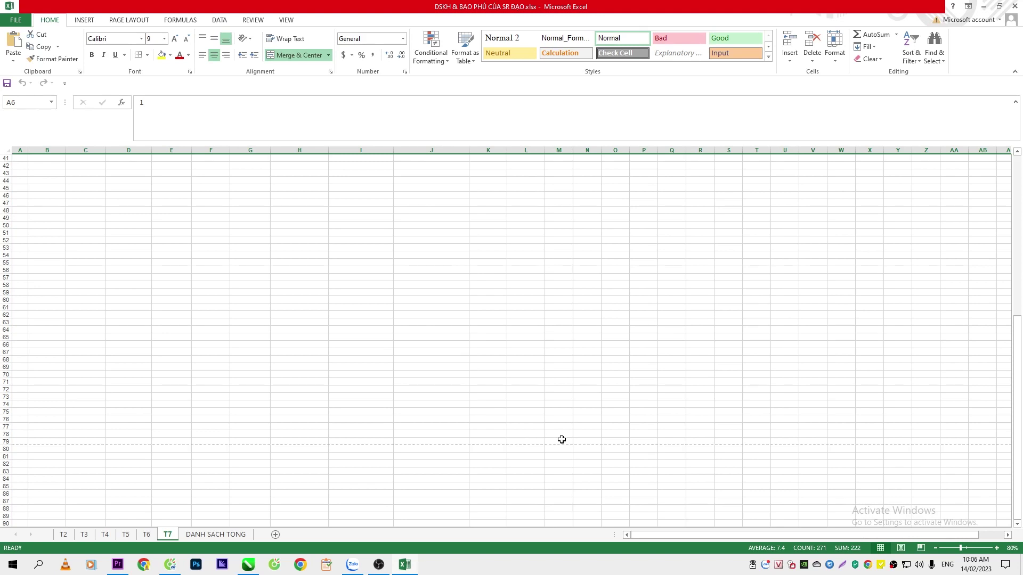
{"action": "scroll", "coordinate": [561, 439], "scroll_direction": "up", "scroll_amount": 4}
{"action": "scroll", "coordinate": [559, 438], "scroll_direction": "up", "scroll_amount": 4}
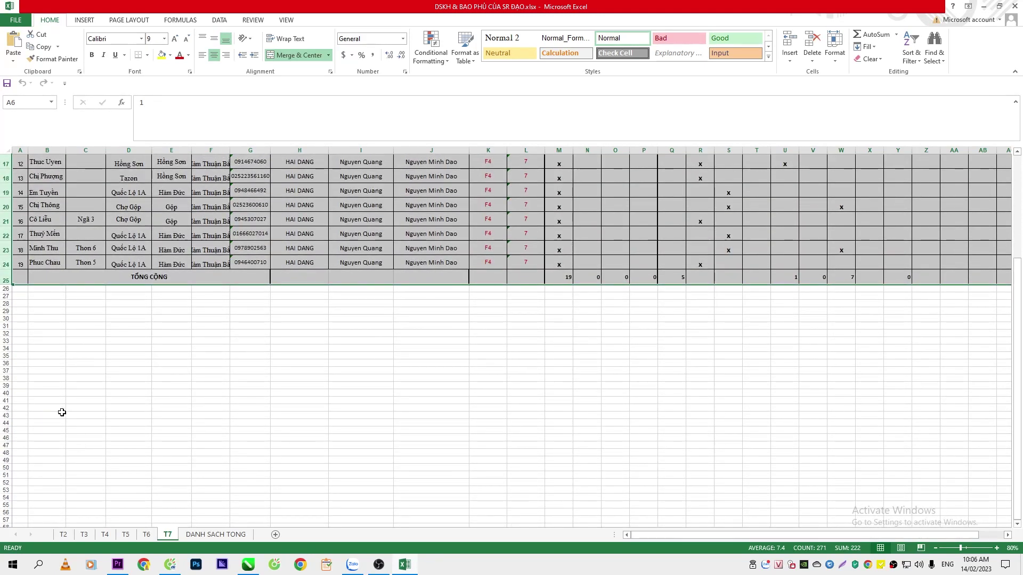
{"action": "scroll", "coordinate": [34, 304], "scroll_direction": "down", "scroll_amount": 2}
{"action": "scroll", "coordinate": [32, 302], "scroll_direction": "up", "scroll_amount": 2}
Increase the selected rows' height to roughly 56 points.
{"action": "left_click_drag", "start_coordinate": [6, 285], "coordinate": [9, 288]}
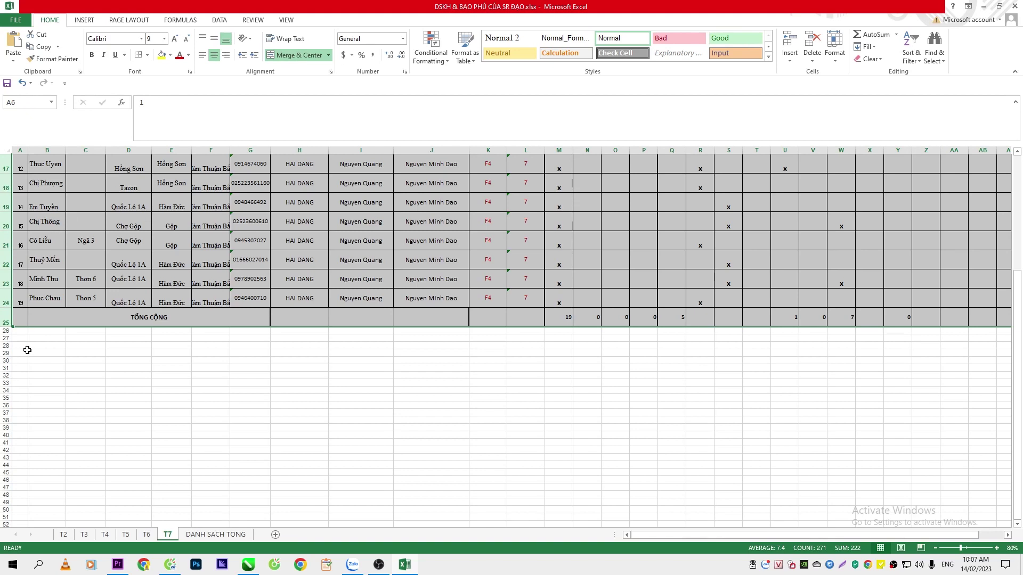
{"action": "left_click_drag", "start_coordinate": [6, 326], "coordinate": [6, 325]}
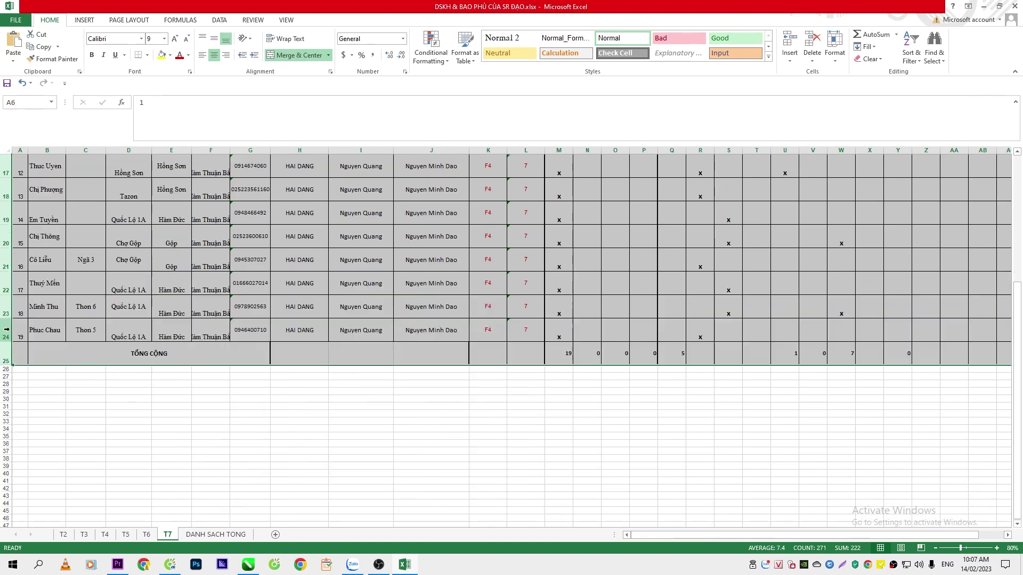
{"action": "scroll", "coordinate": [8, 331], "scroll_direction": "down", "scroll_amount": 4}
{"action": "scroll", "coordinate": [7, 331], "scroll_direction": "up", "scroll_amount": 2}
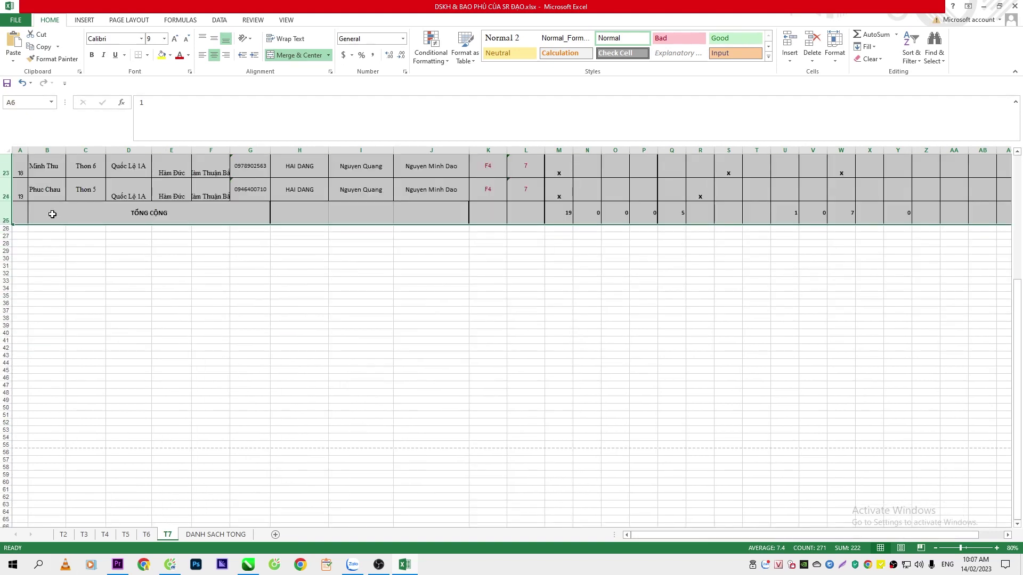
{"action": "left_click_drag", "start_coordinate": [9, 225], "coordinate": [10, 248]}
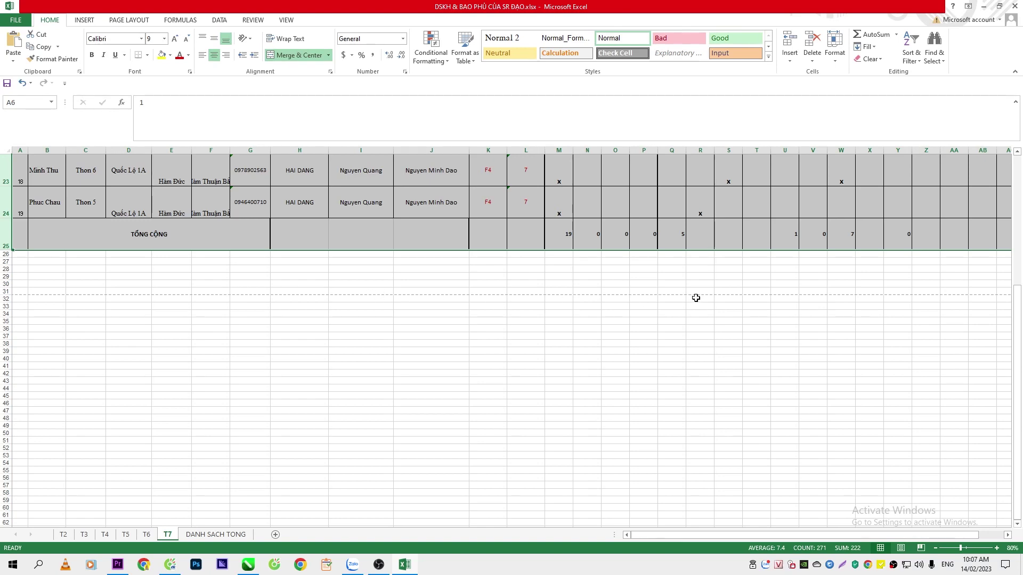
Clear the row selection and print the customer list as one landscape A4 page.
{"action": "left_click", "coordinate": [227, 398]}
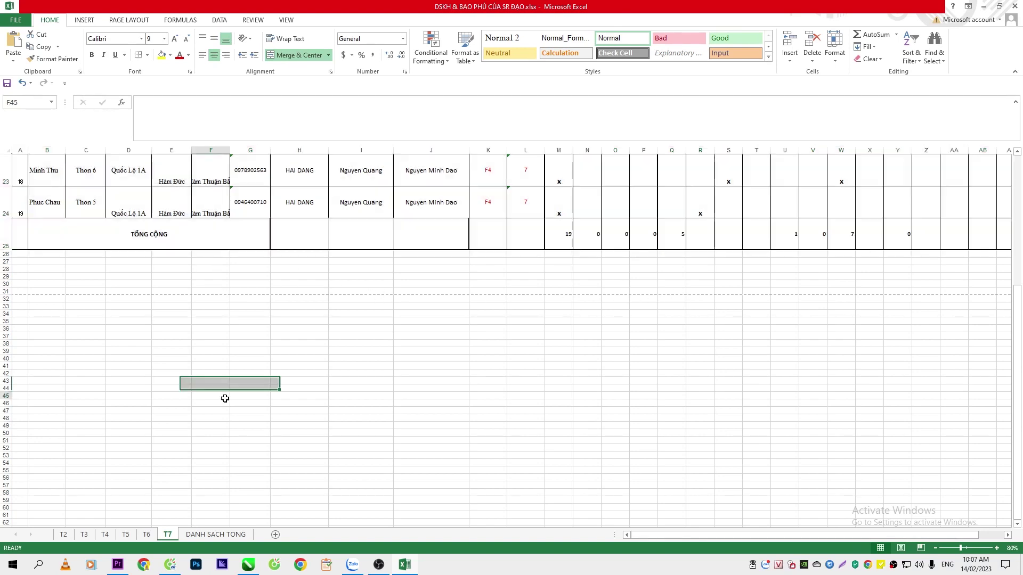
{"action": "key", "text": "ctrl+p"}
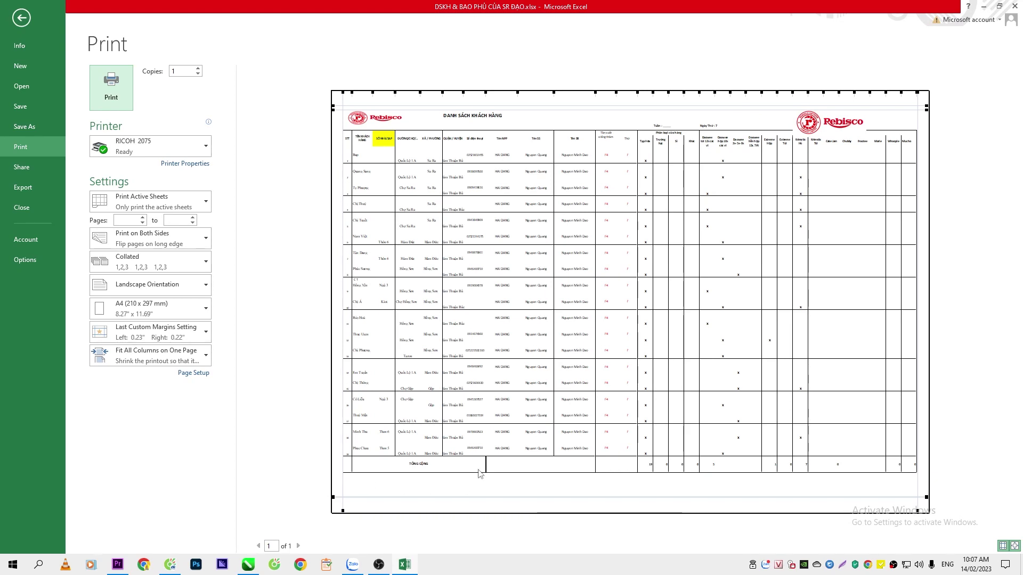
{"action": "left_click", "coordinate": [122, 93]}
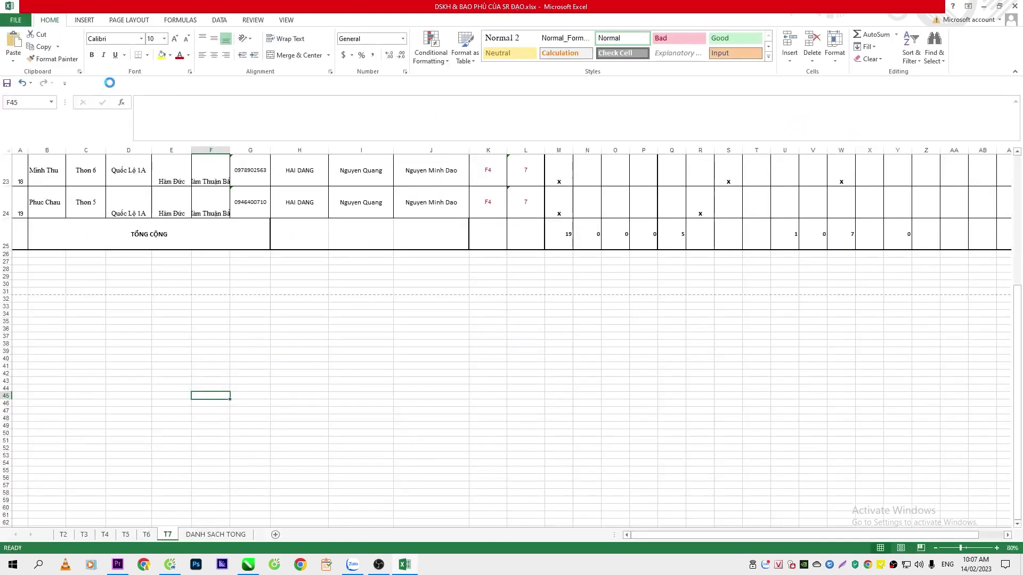